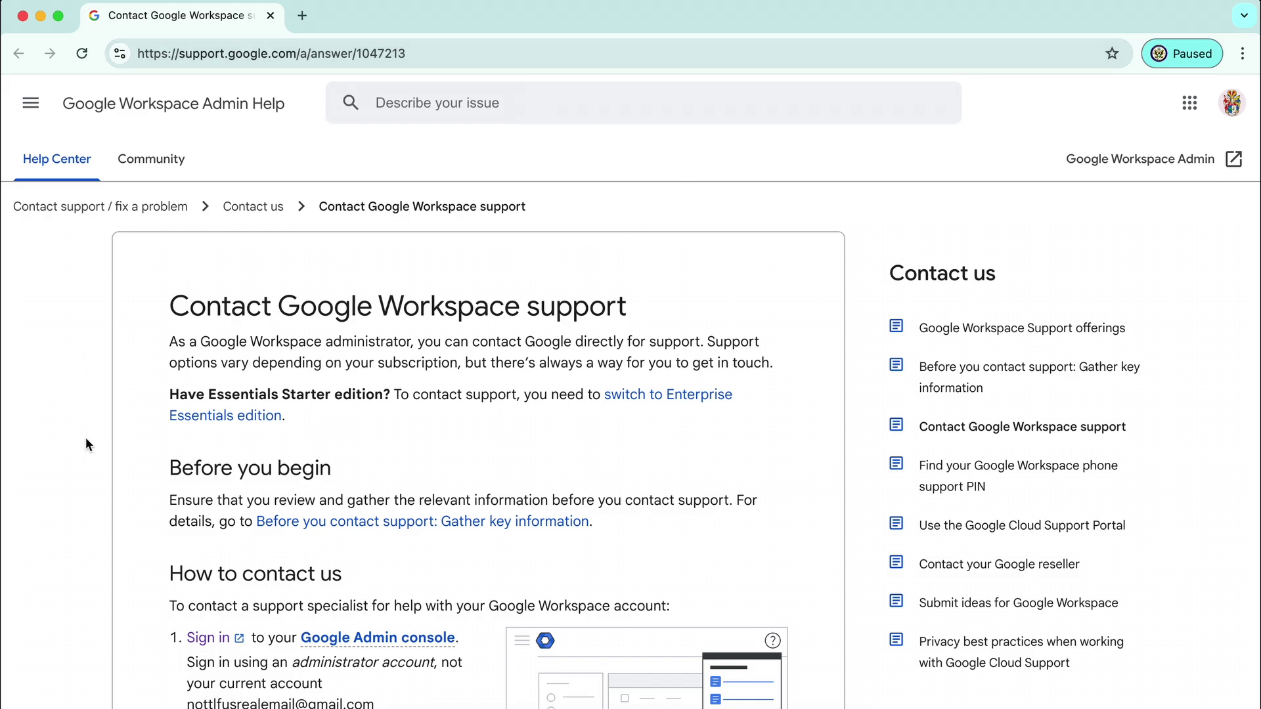
scroll(86, 438, "down", 3)
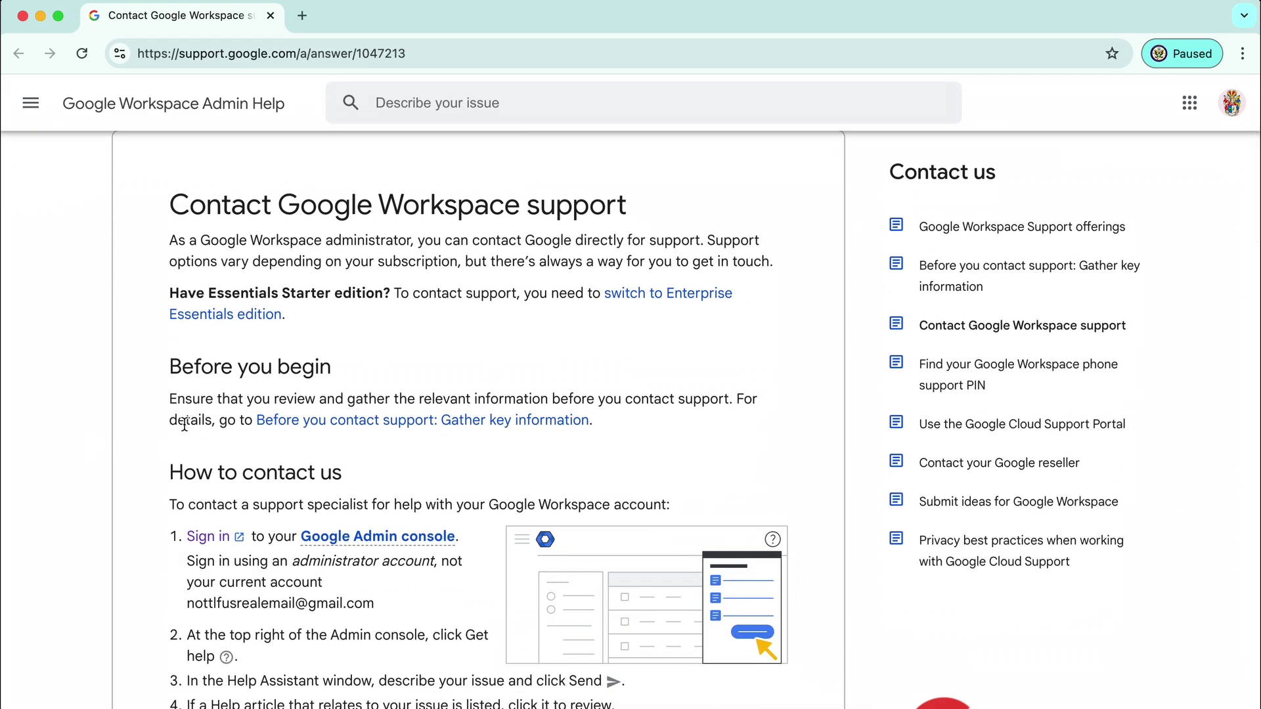
scroll(133, 529, "down", 2)
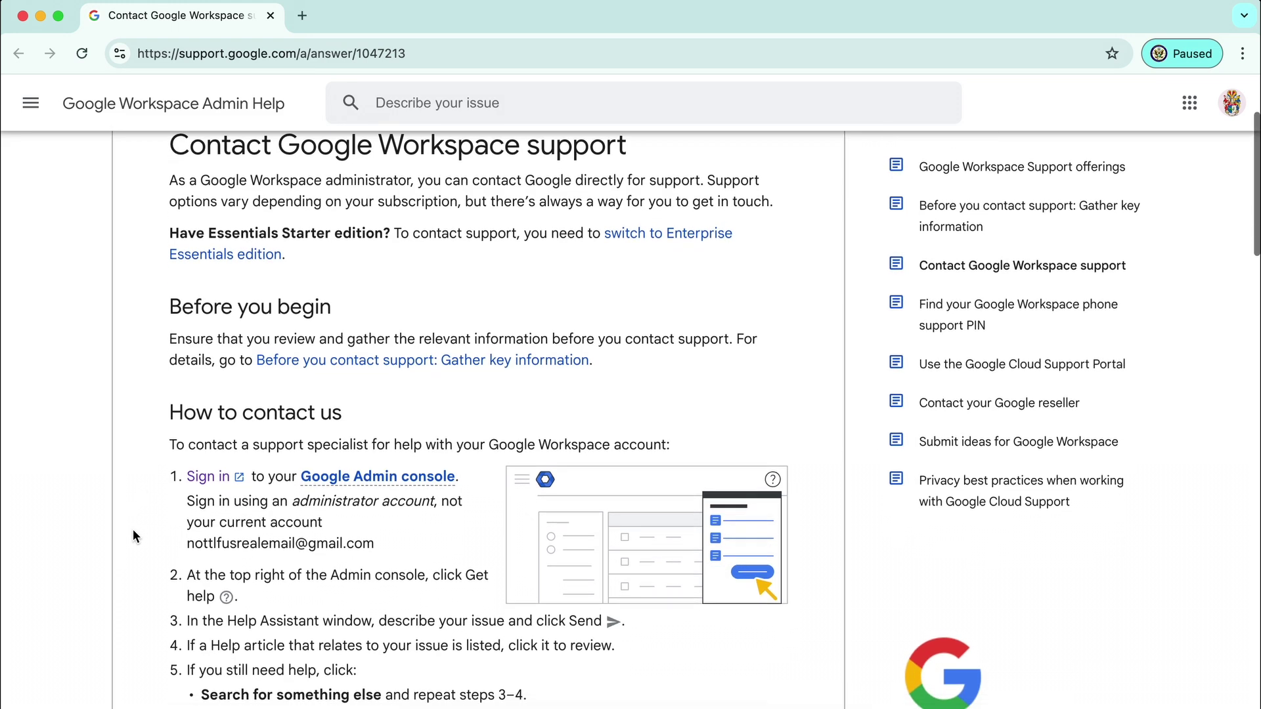
scroll(139, 519, "down", 1)
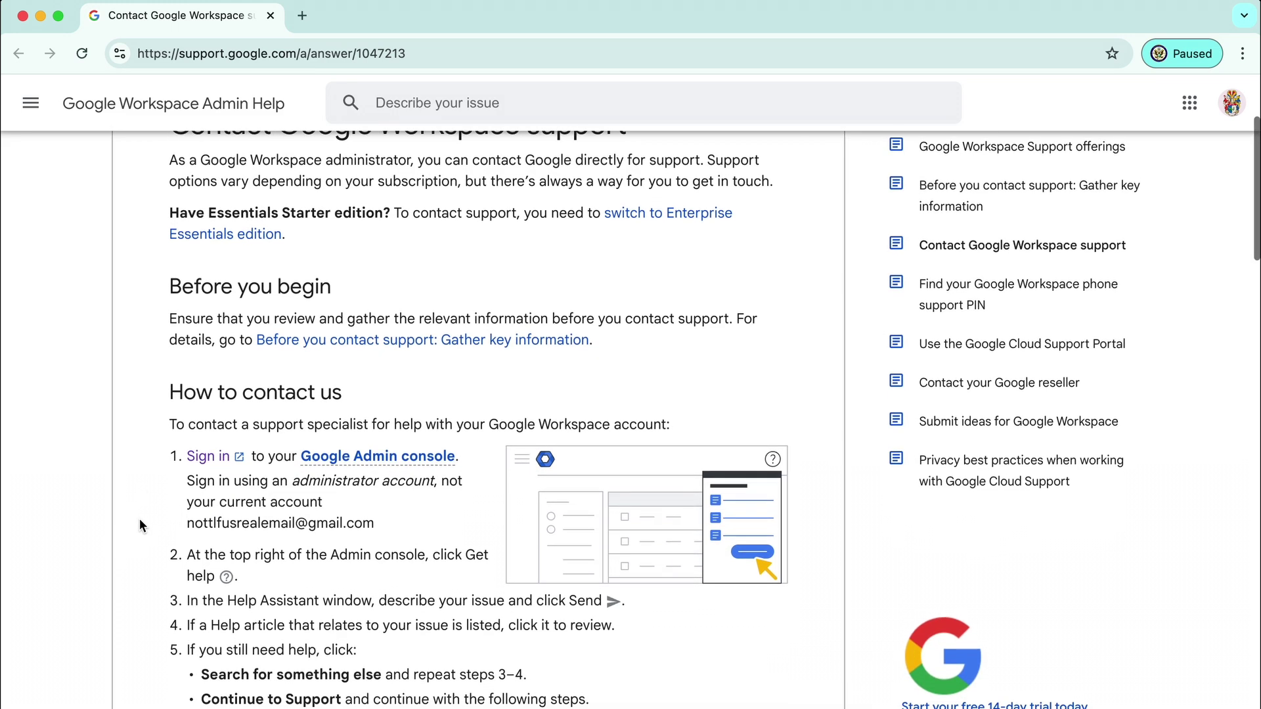
scroll(139, 518, "down", 2)
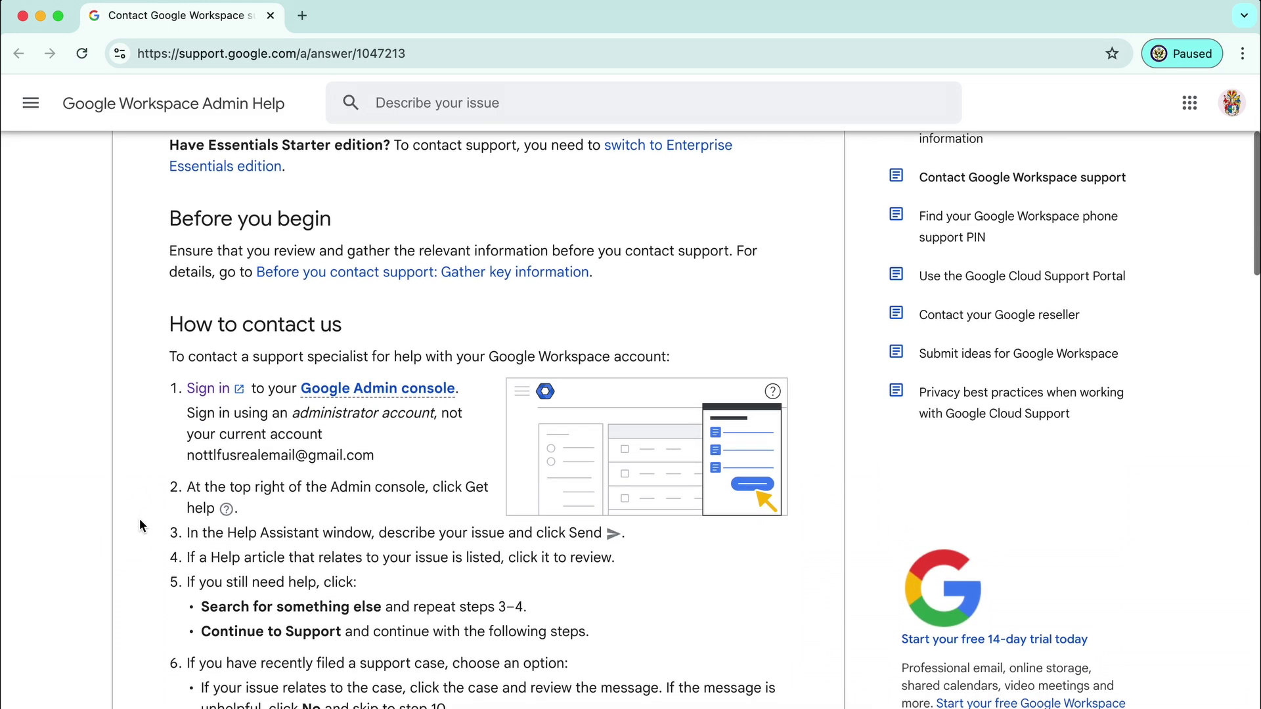
scroll(139, 519, "down", 1)
scroll(139, 519, "down", 1)
scroll(139, 518, "down", 1)
scroll(139, 519, "down", 1)
scroll(139, 518, "down", 1)
scroll(139, 519, "down", 1)
scroll(139, 518, "down", 1)
scroll(139, 519, "down", 1)
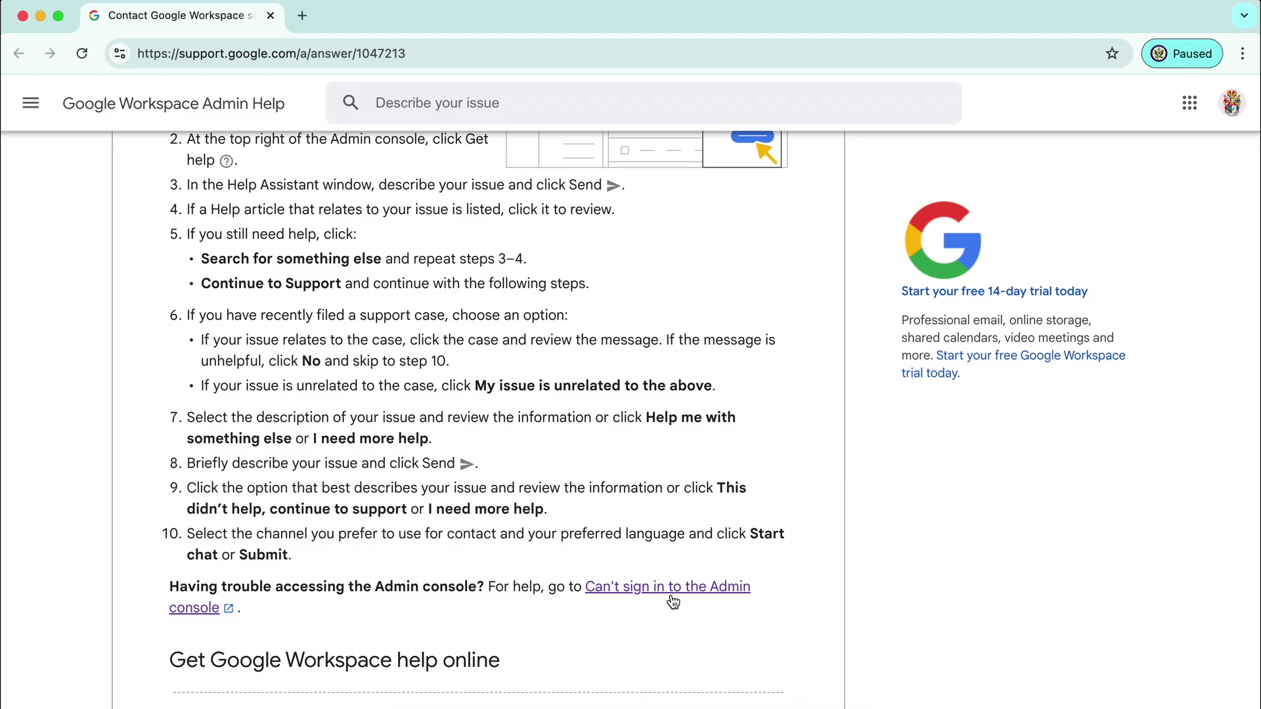
scroll(673, 601, "down", 3)
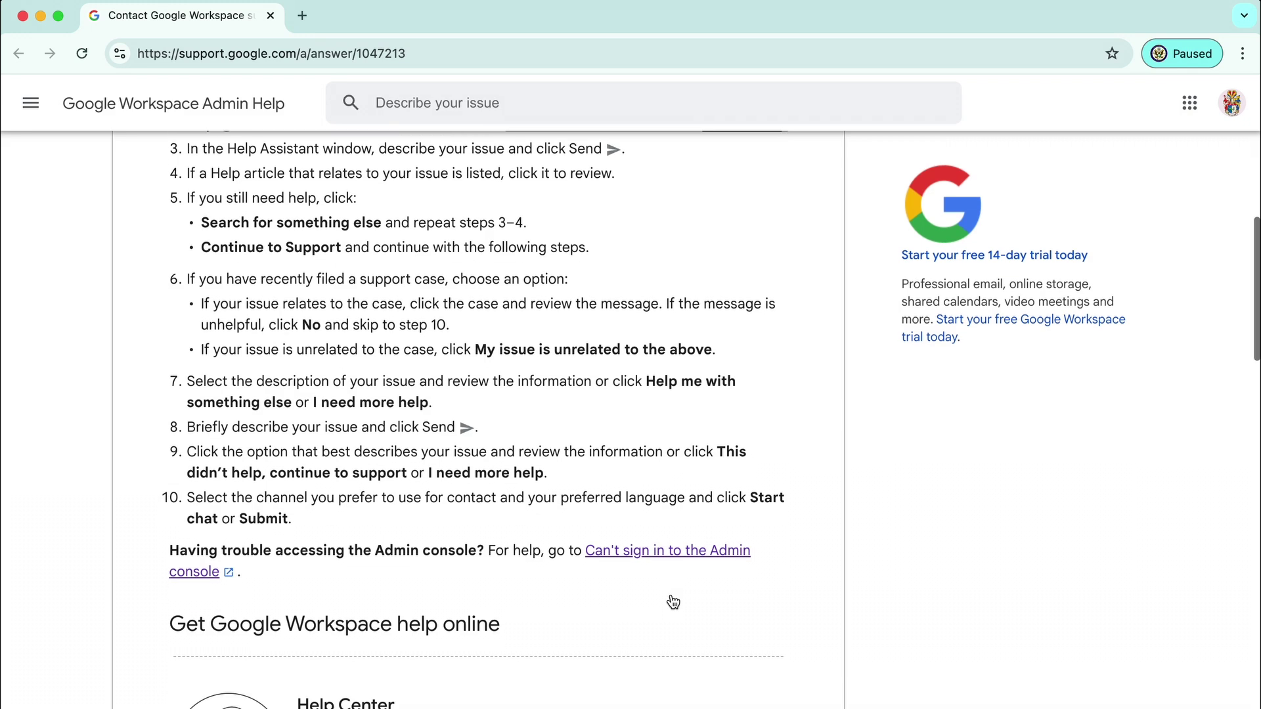
scroll(673, 601, "down", 2)
scroll(672, 602, "down", 1)
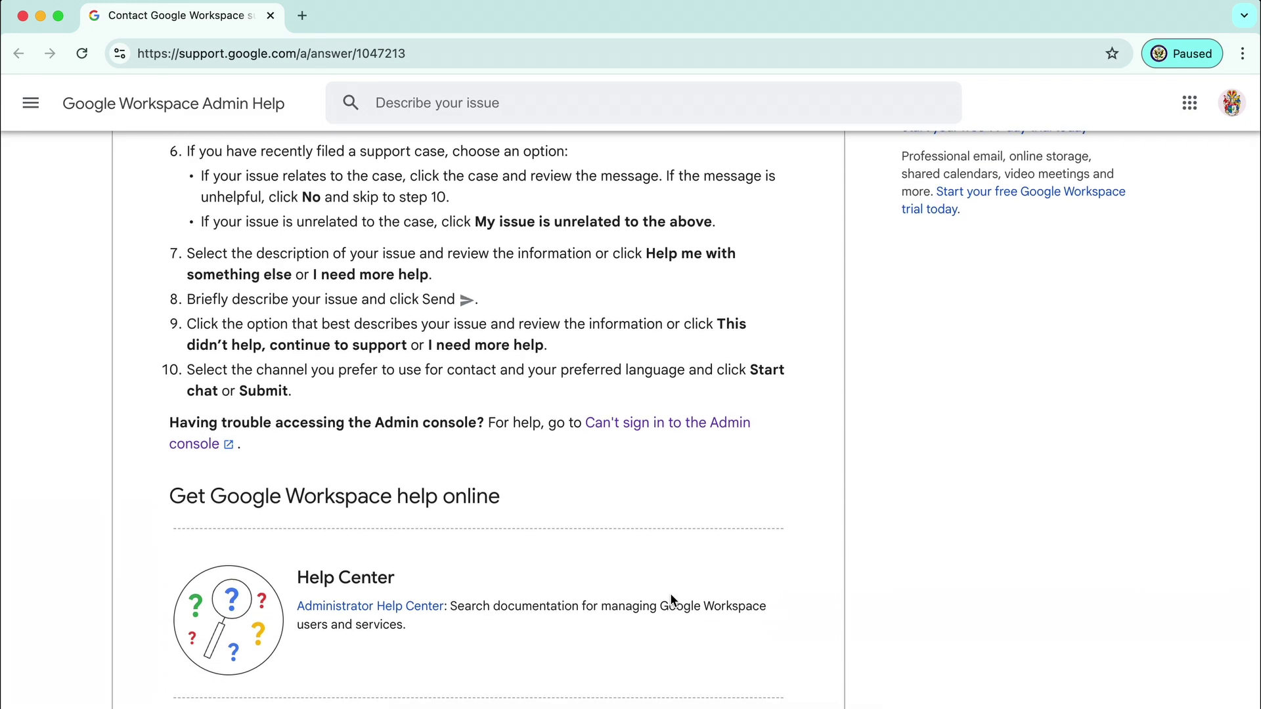
scroll(671, 594, "down", 3)
scroll(670, 593, "down", 2)
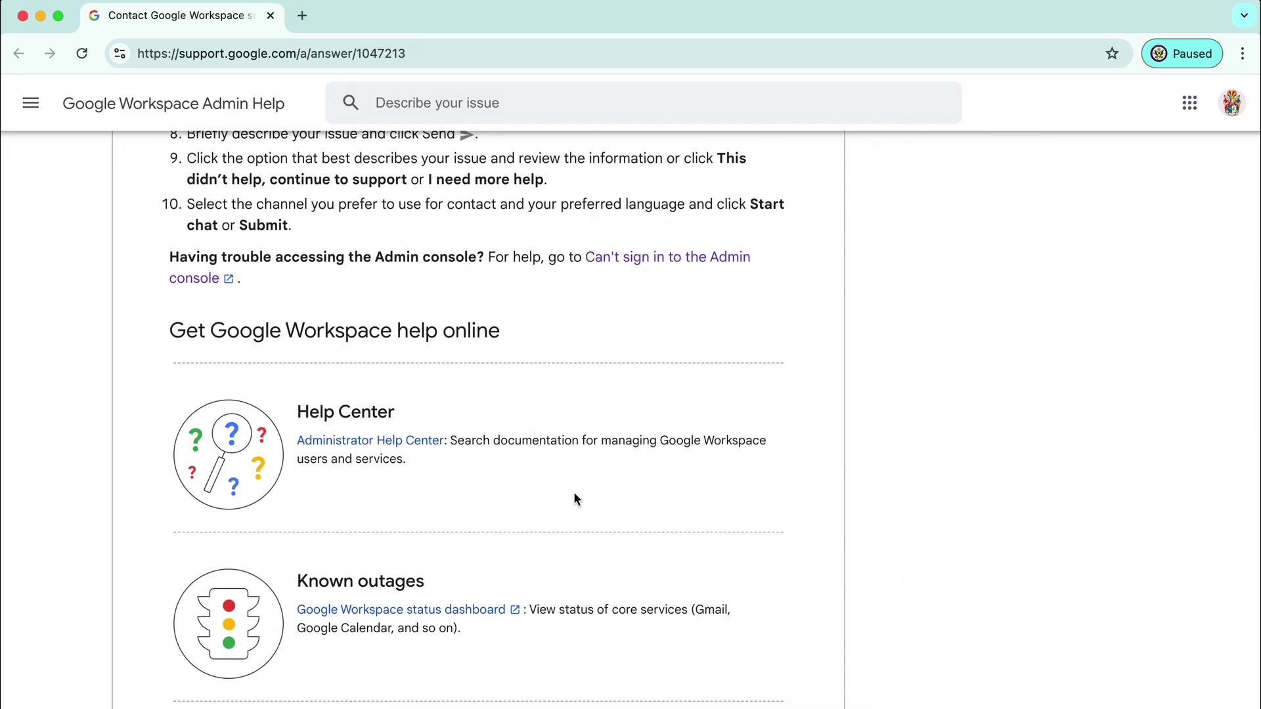
scroll(574, 492, "down", 1)
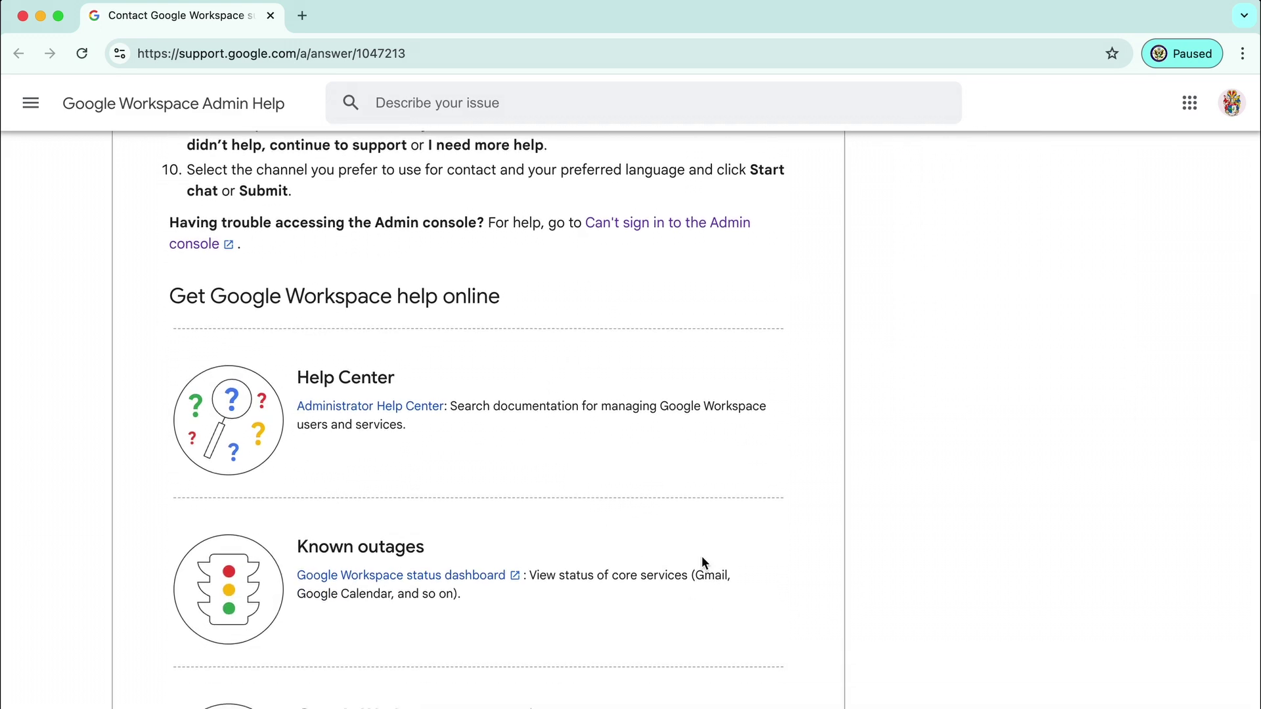
scroll(668, 638, "down", 2)
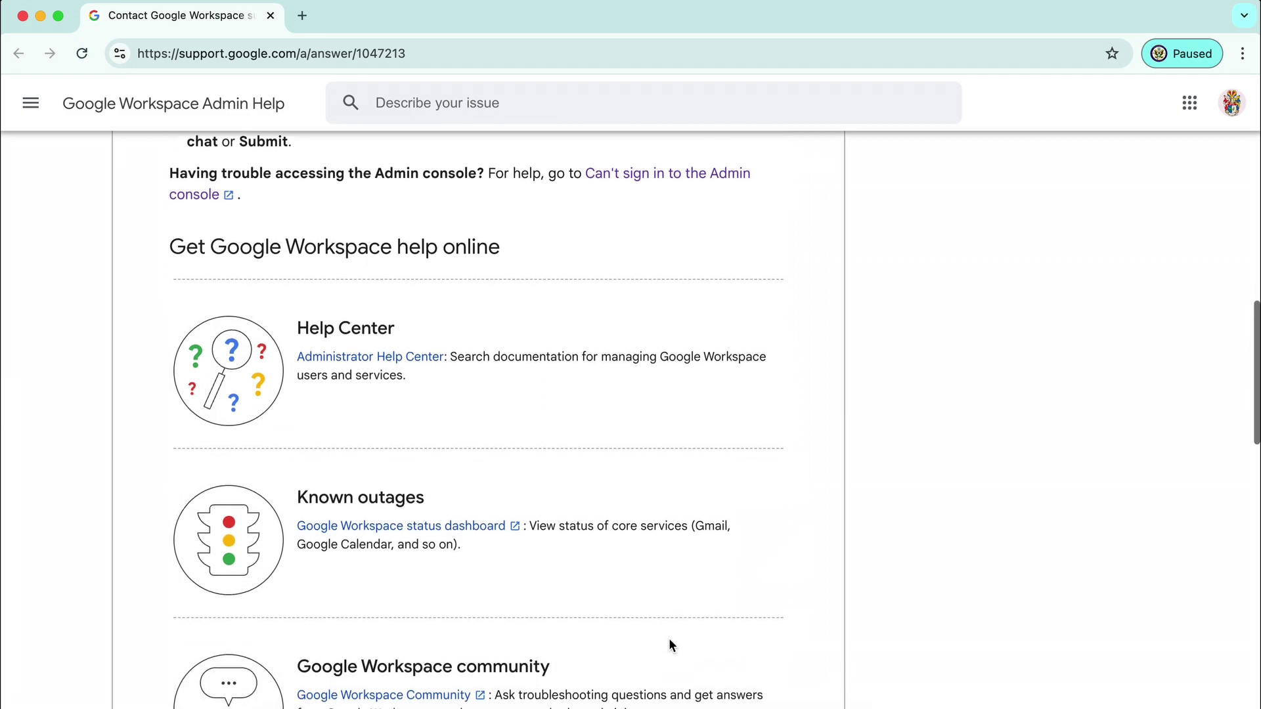
scroll(669, 637, "down", 1)
scroll(670, 638, "down", 3)
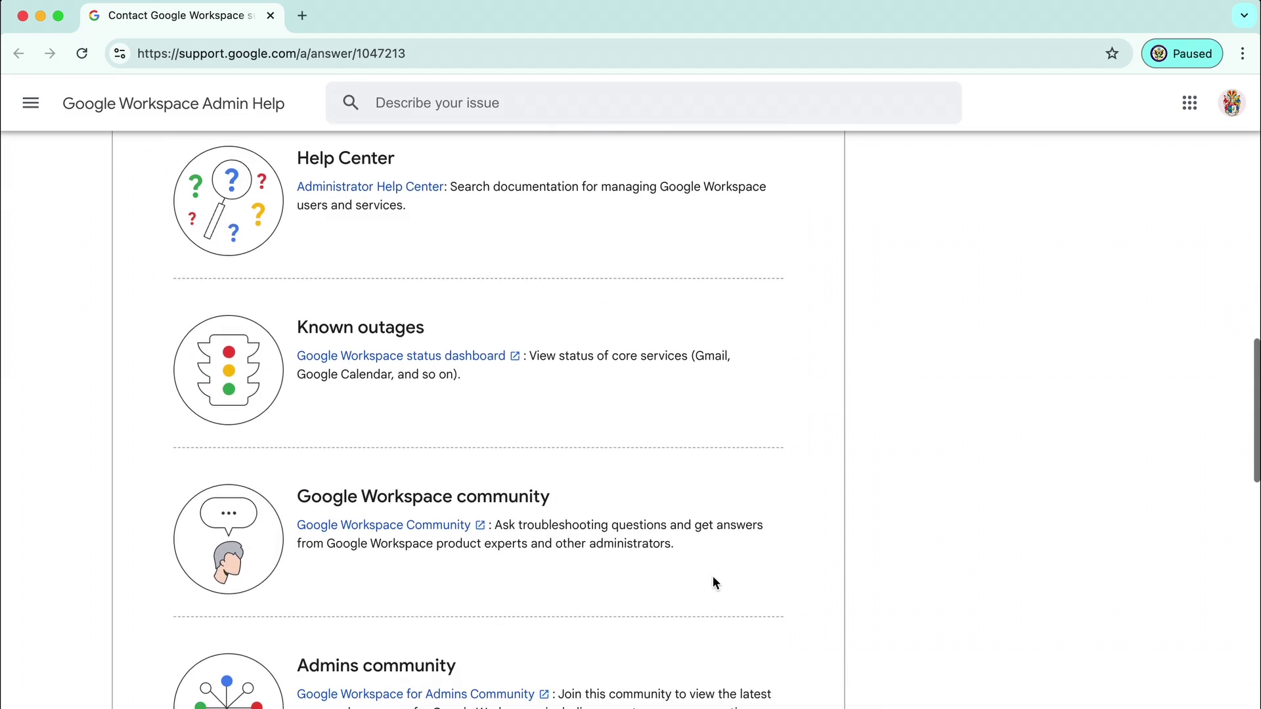
scroll(651, 700, "down", 2)
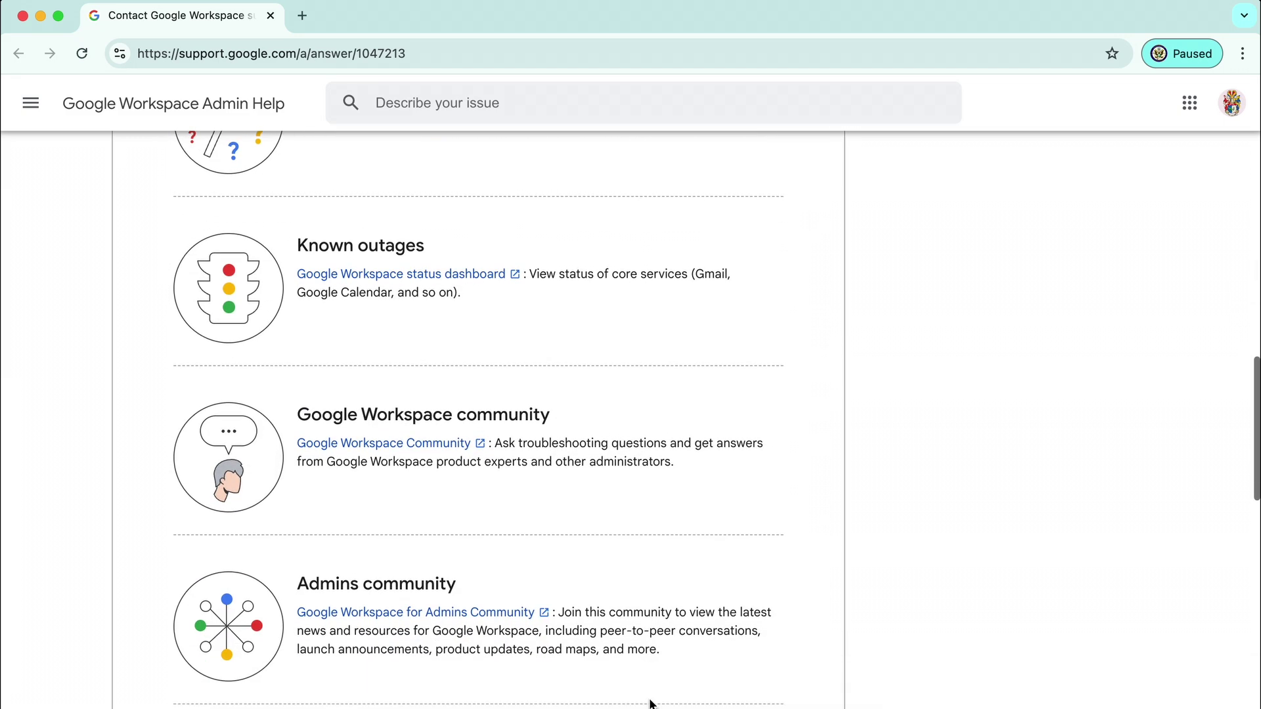
scroll(651, 699, "down", 1)
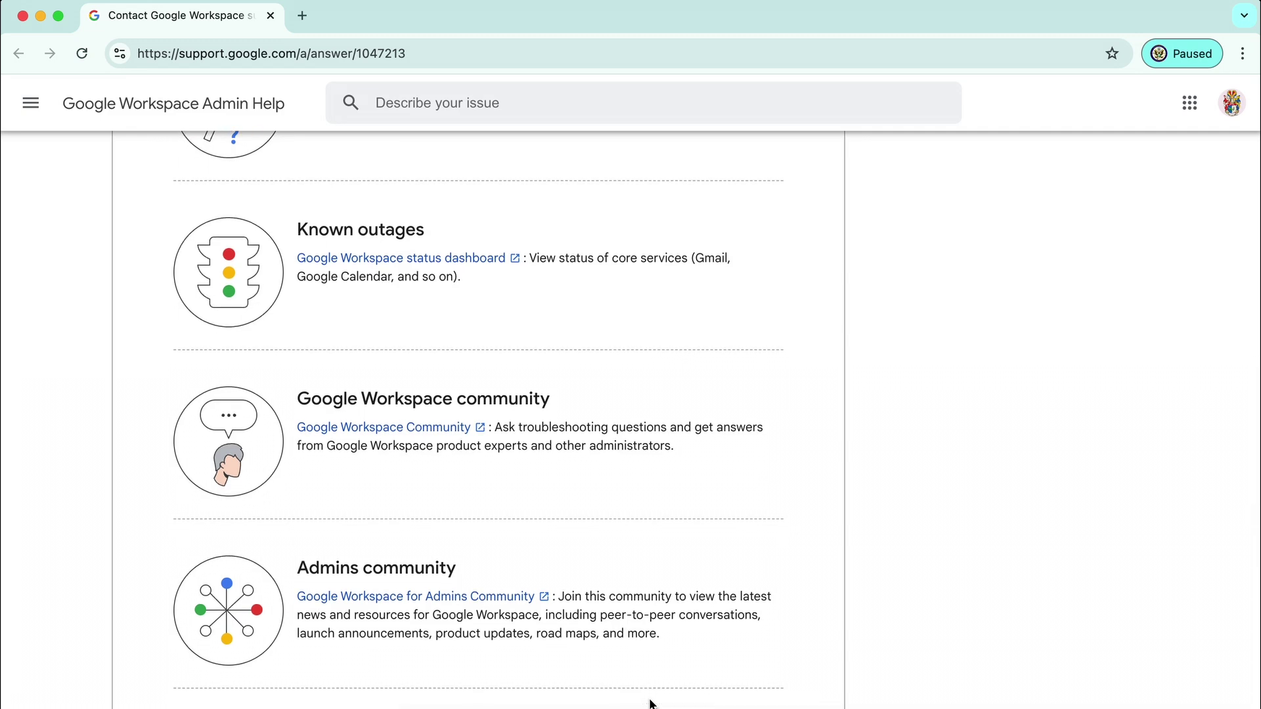
scroll(651, 704, "down", 2)
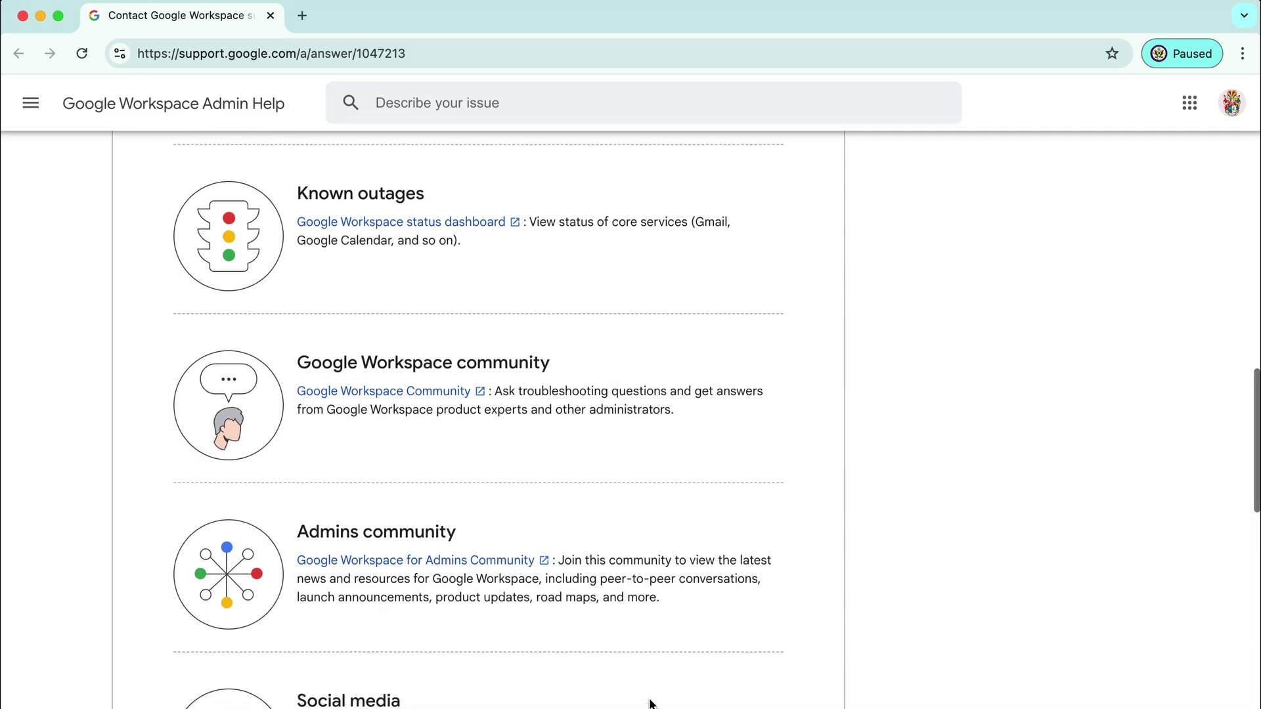
scroll(651, 703, "down", 2)
scroll(650, 703, "down", 1)
scroll(650, 704, "down", 1)
scroll(650, 704, "down", 1)
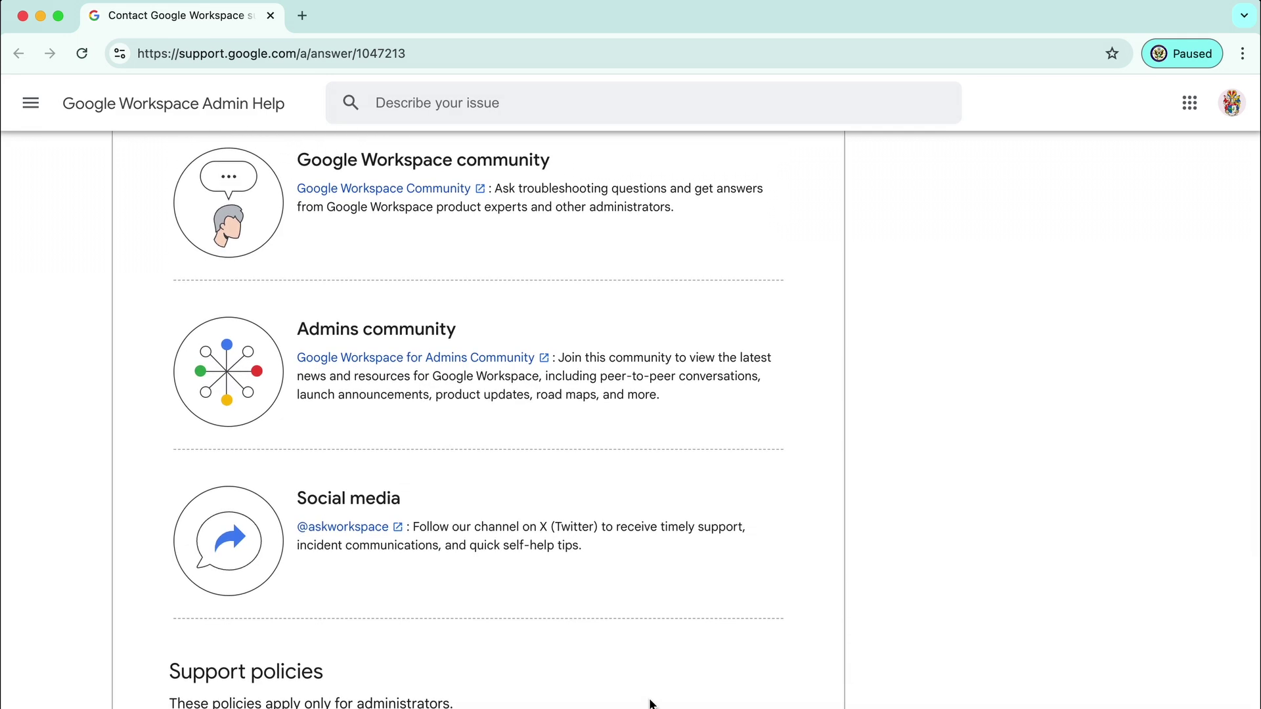